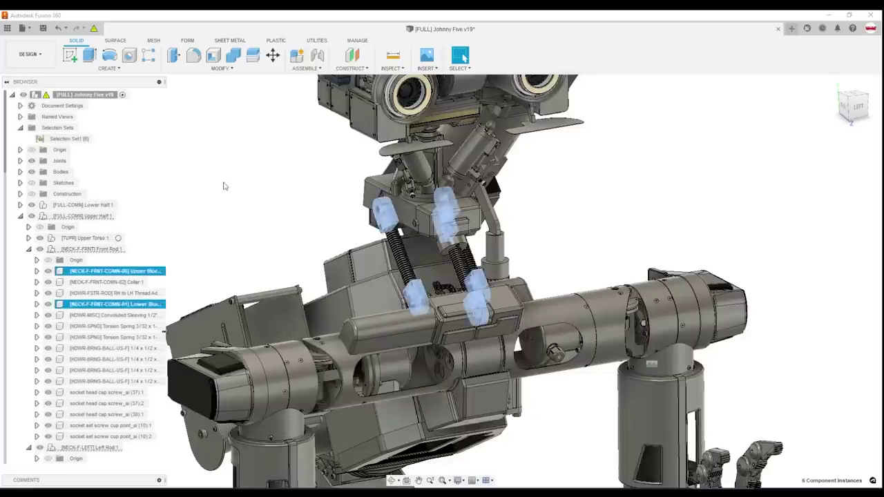
{"action": "scroll", "coordinate": [226, 168], "scroll_direction": "down", "scroll_amount": 3}
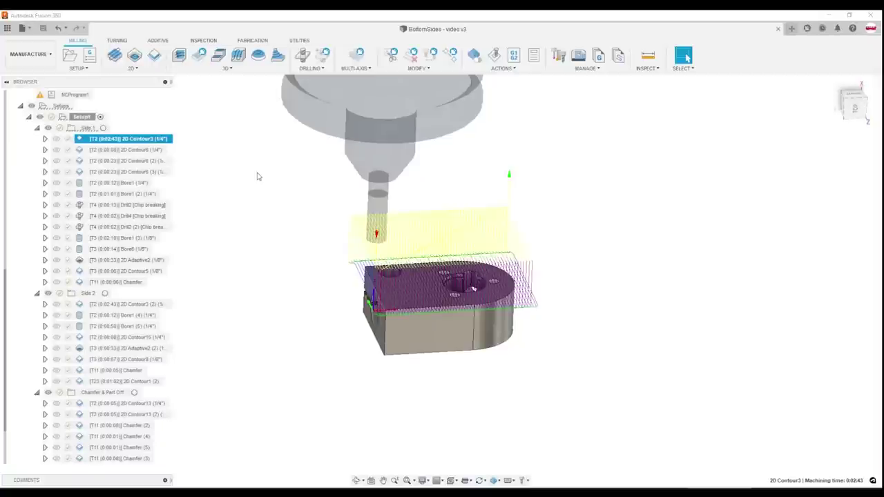
Open the first Side 1 operation, 2D Contour3, to look at its settings.
{"action": "right_click", "coordinate": [150, 144]}
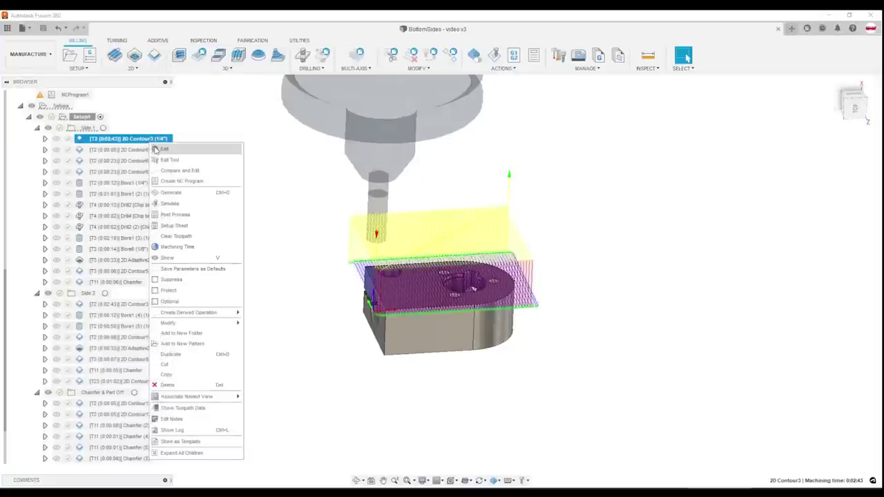
{"action": "left_click", "coordinate": [172, 149]}
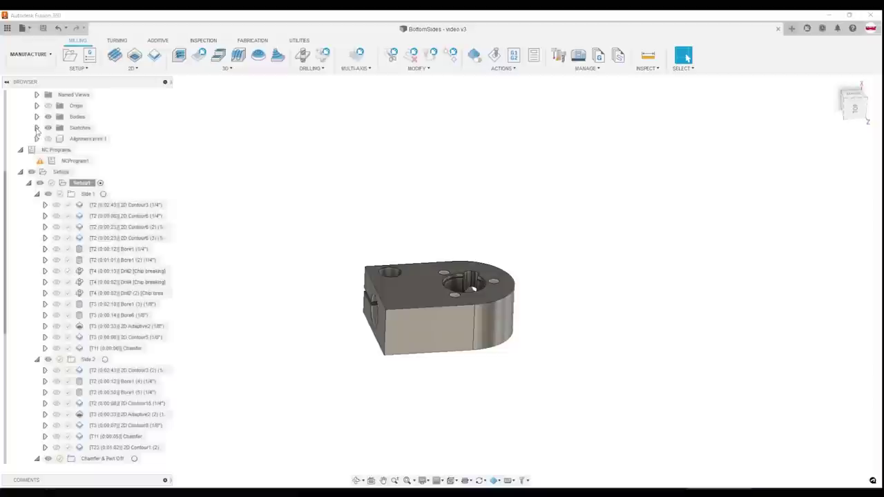
Expand the model's sketches and make the Area to Face sketch visible.
{"action": "left_click", "coordinate": [37, 128]}
{"action": "left_click", "coordinate": [81, 149]}
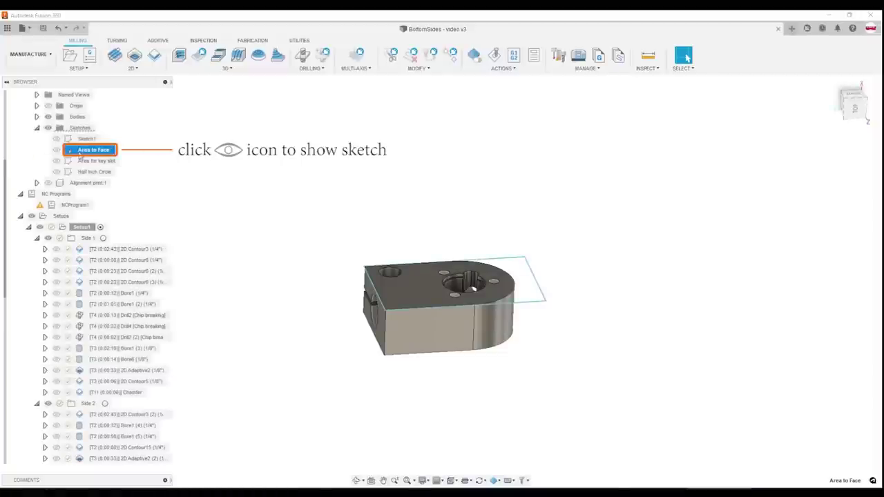
{"action": "left_click", "coordinate": [56, 149]}
{"action": "left_click", "coordinate": [302, 174]}
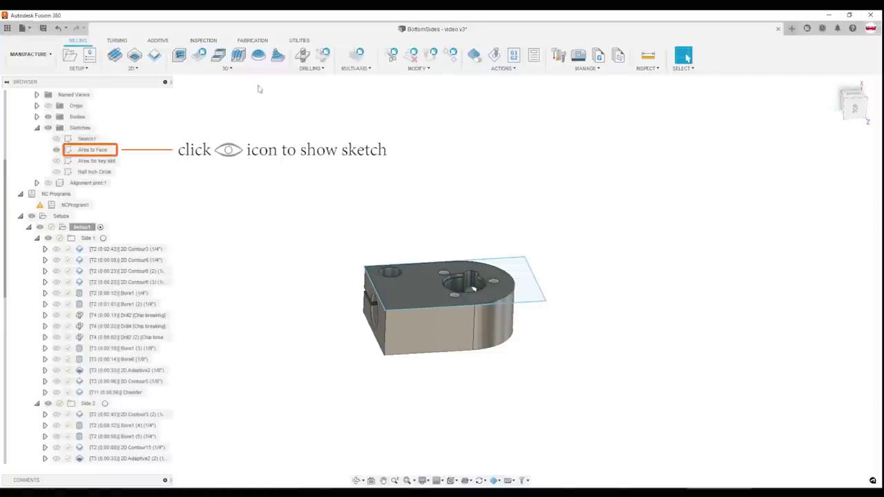
Create a 2D Contour operation using only the short sketch edge beyond the part's rounded end as an open contour.
{"action": "left_click", "coordinate": [133, 68]}
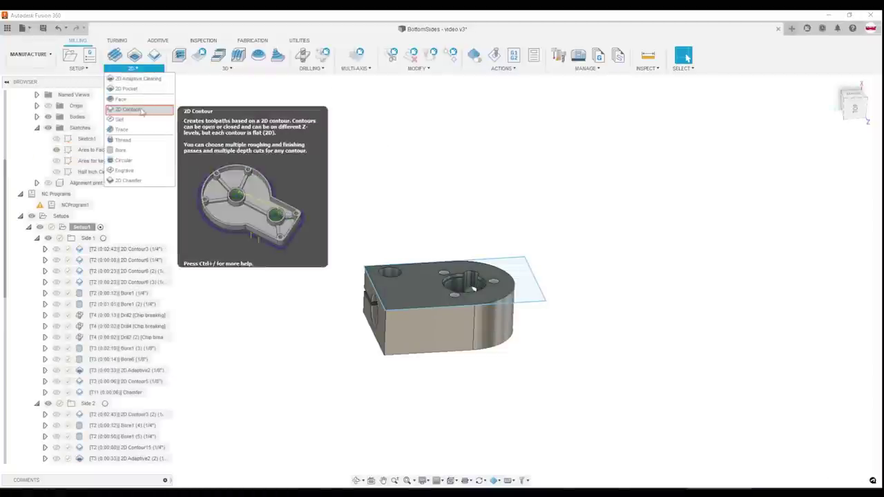
{"action": "left_click", "coordinate": [135, 109]}
{"action": "left_click", "coordinate": [755, 101]}
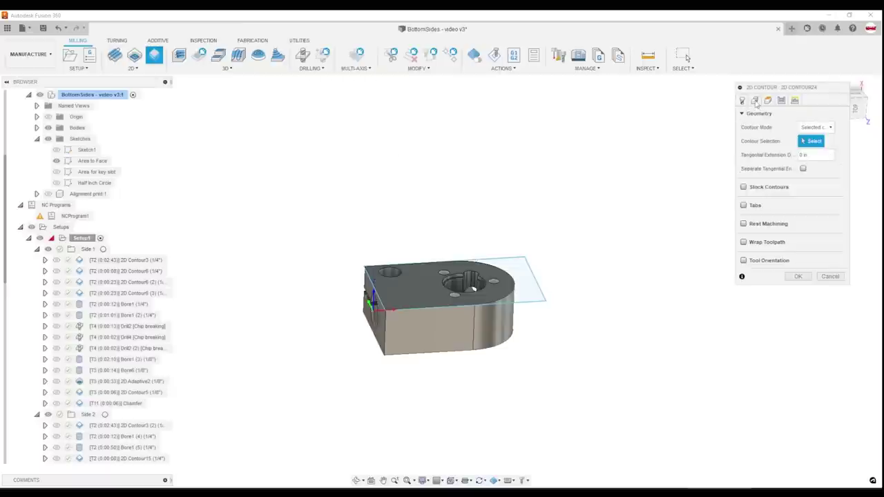
{"action": "key", "text": "alt"}
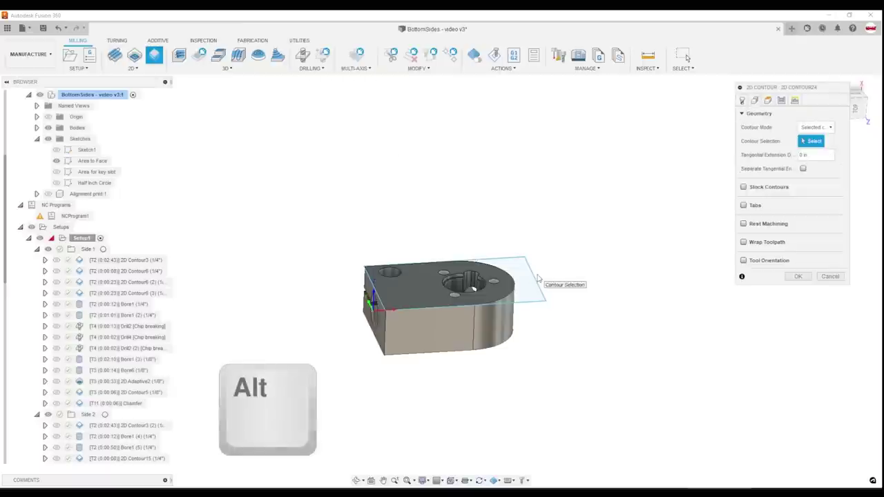
{"action": "left_click", "coordinate": [537, 276], "text": "alt"}
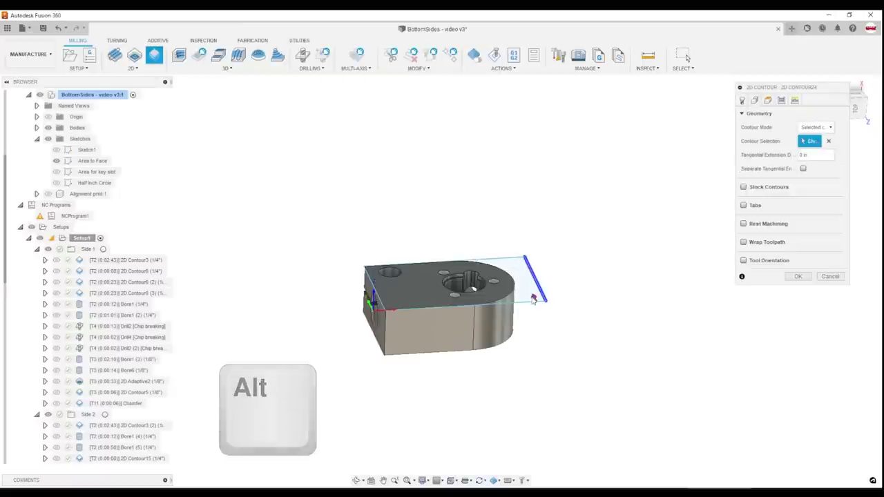
{"action": "left_click", "coordinate": [797, 277]}
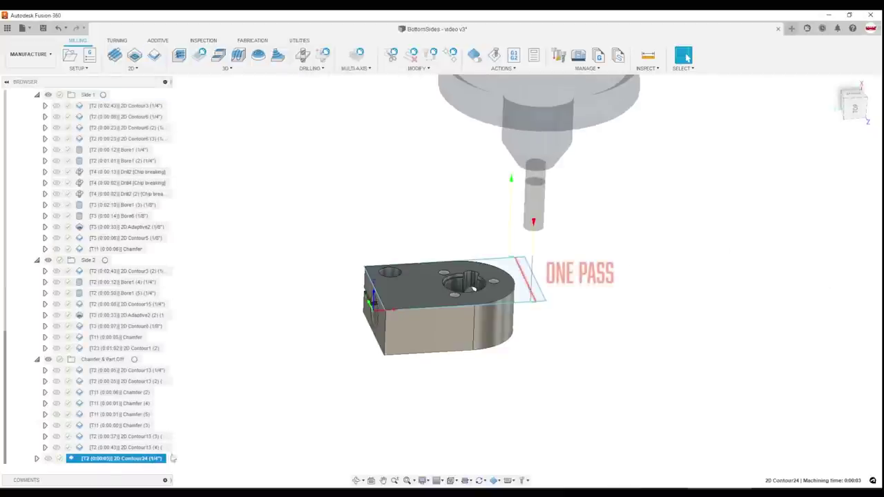
Edit the new 2D contour to enable roughing passes with a 0.05 in maximum stepover and enter the number of stepovers.
{"action": "right_click", "coordinate": [128, 457]}
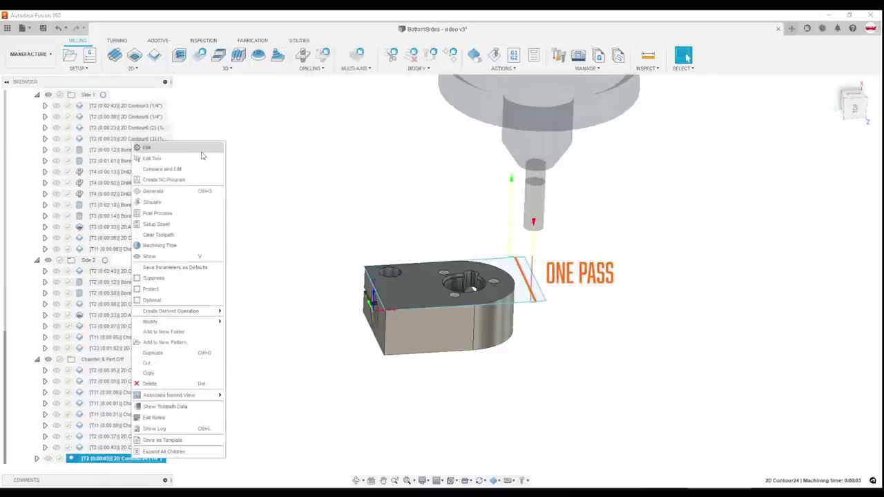
{"action": "left_click", "coordinate": [201, 155]}
{"action": "left_click", "coordinate": [781, 100]}
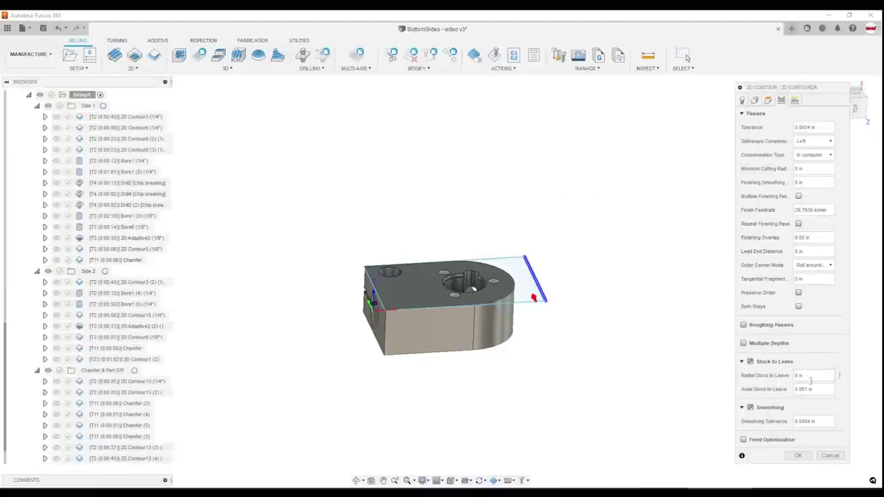
{"action": "left_click", "coordinate": [746, 324]}
{"action": "left_click", "coordinate": [779, 368]}
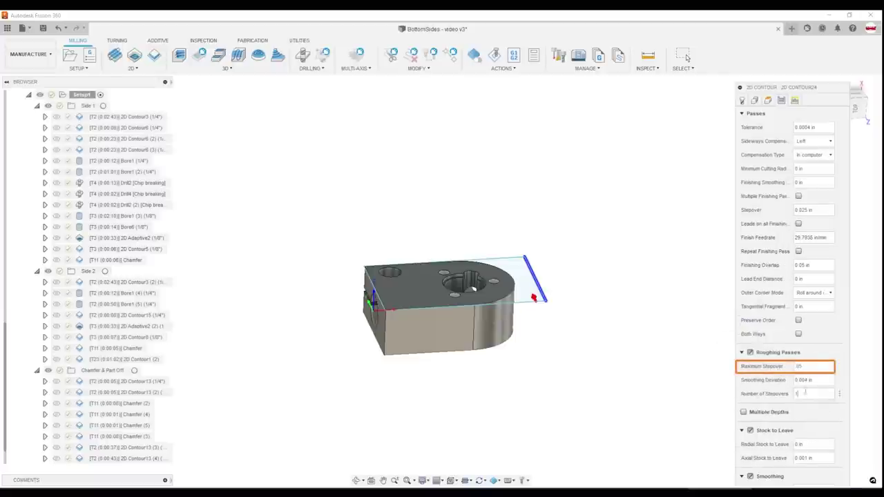
{"action": "left_click", "coordinate": [754, 101]}
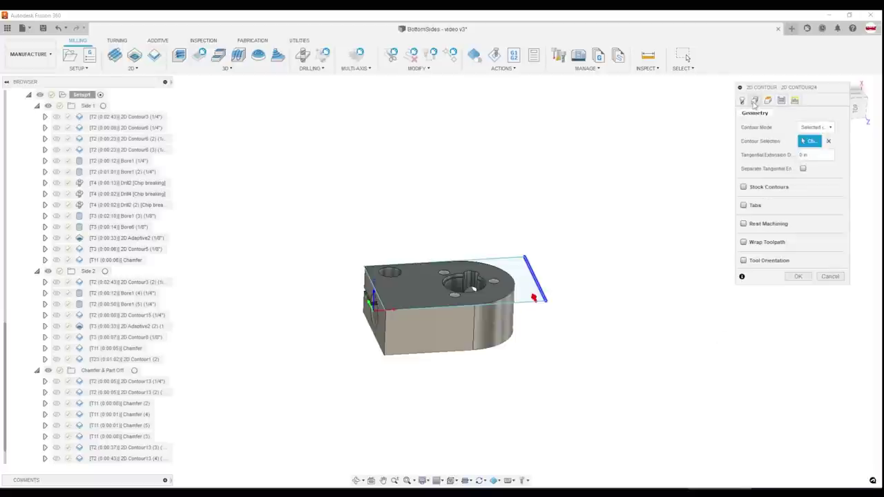
{"action": "left_click", "coordinate": [798, 275]}
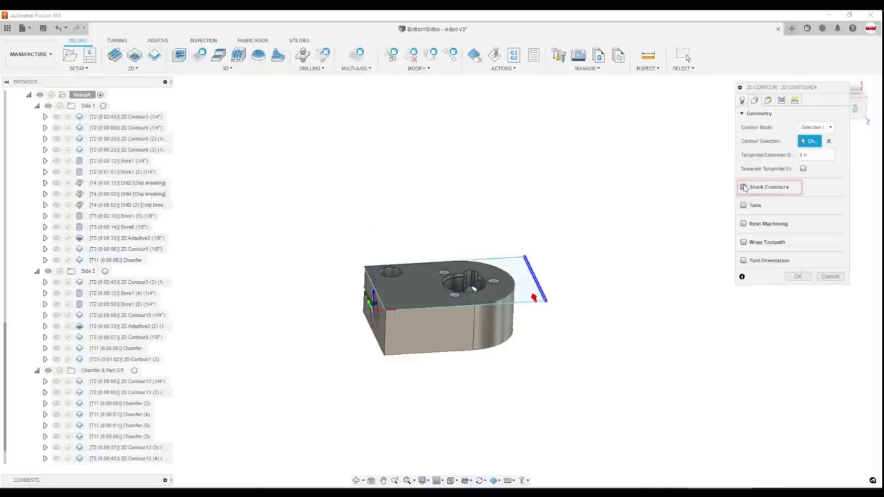
Enable stock contours for the new 2D contour and choose the Area to Face rectangle as the stock selection.
{"action": "left_click", "coordinate": [743, 187]}
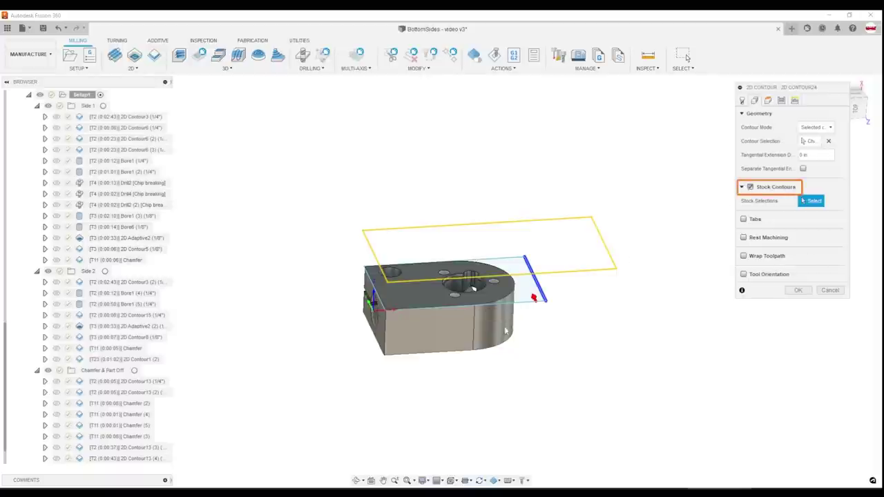
{"action": "left_click", "coordinate": [531, 308]}
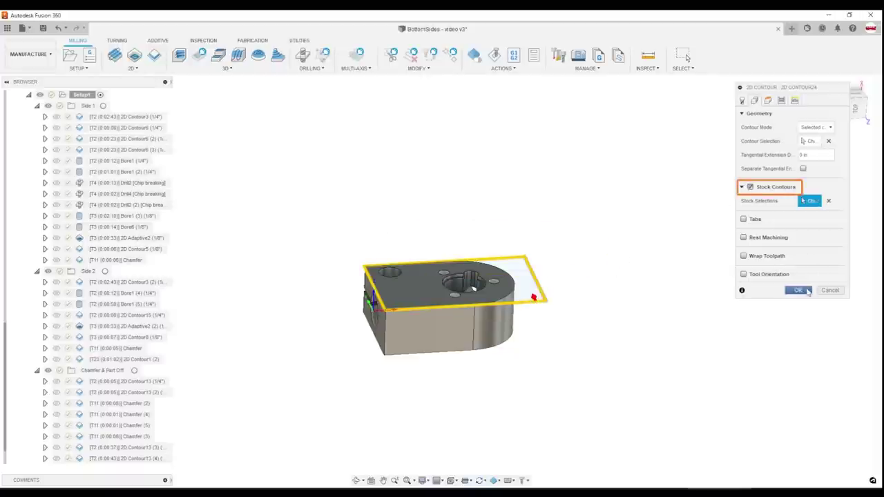
{"action": "left_click", "coordinate": [798, 290]}
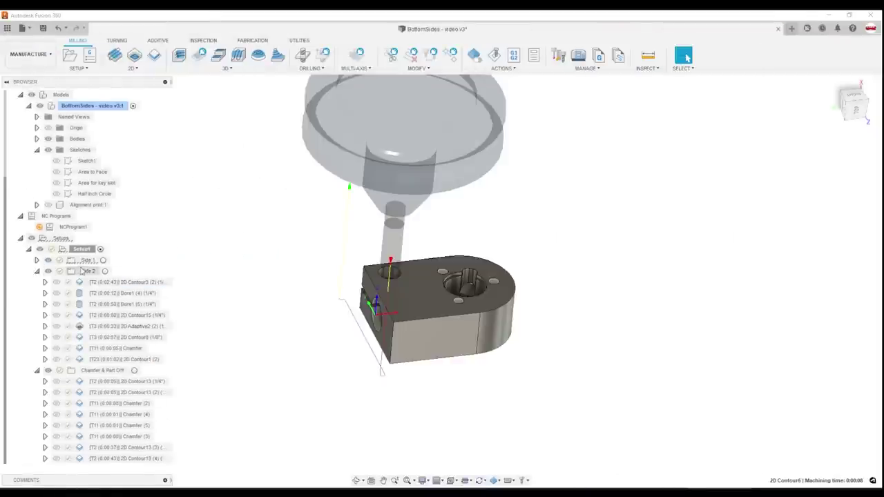
Examine the toolpaths of the Side 1 and Chamfer & Part Off folders and of Side 1's Bore1 and Bore1 (2).
{"action": "left_click", "coordinate": [88, 261]}
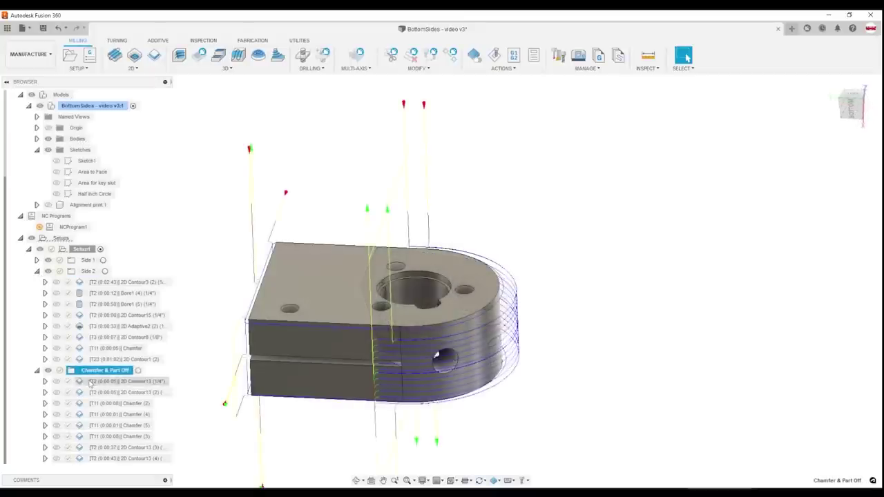
{"action": "left_click", "coordinate": [104, 370]}
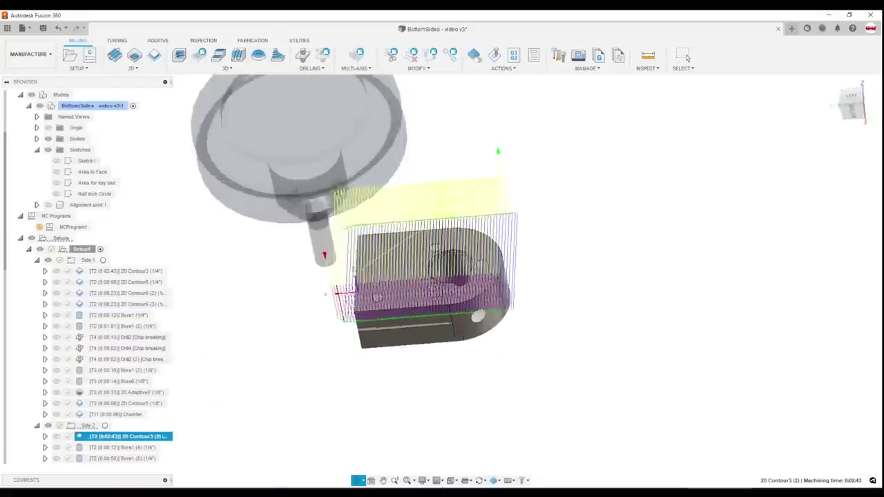
{"action": "left_click", "coordinate": [117, 315]}
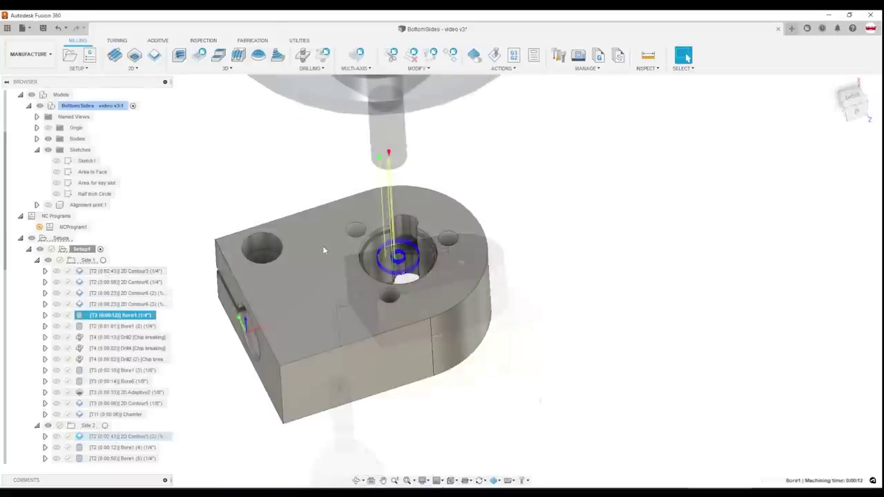
{"action": "scroll", "coordinate": [379, 238], "scroll_direction": "up", "scroll_amount": 3}
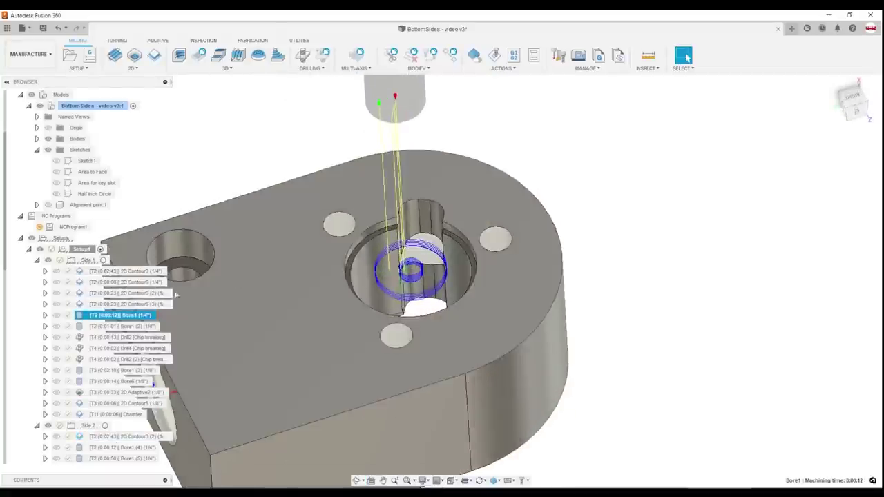
{"action": "left_click", "coordinate": [121, 326]}
{"action": "scroll", "coordinate": [338, 293], "scroll_direction": "down", "scroll_amount": 4}
{"action": "middle_click_drag", "start_coordinate": [338, 293], "coordinate": [323, 253], "text": "shift"}
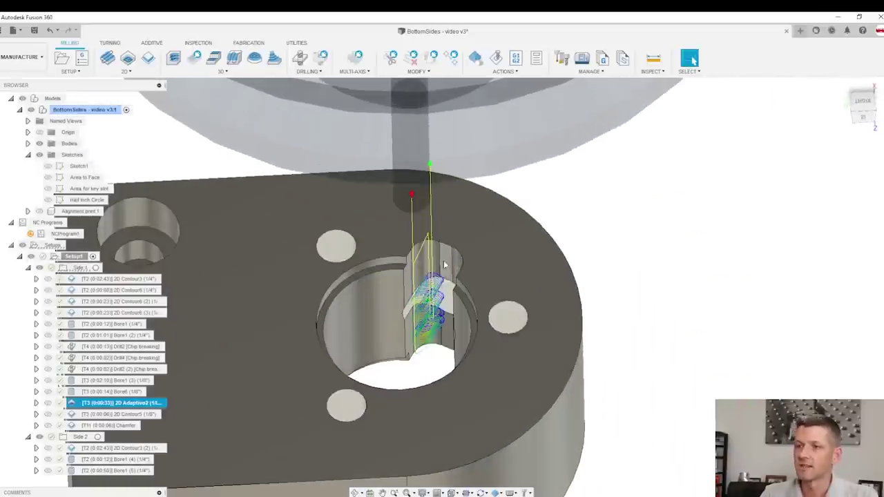
Measure the distance between two faces of the key slot beside the large bore.
{"action": "left_click", "coordinate": [444, 265]}
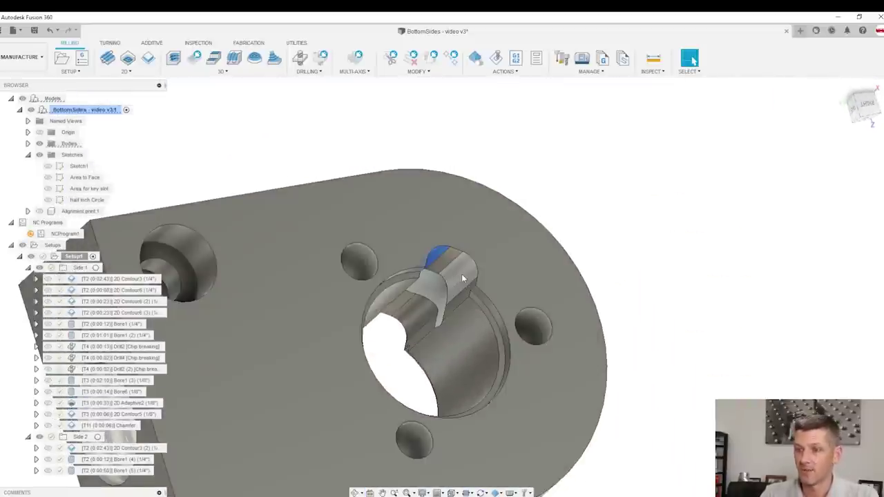
{"action": "middle_click_drag", "start_coordinate": [462, 278], "coordinate": [450, 268], "text": "shift"}
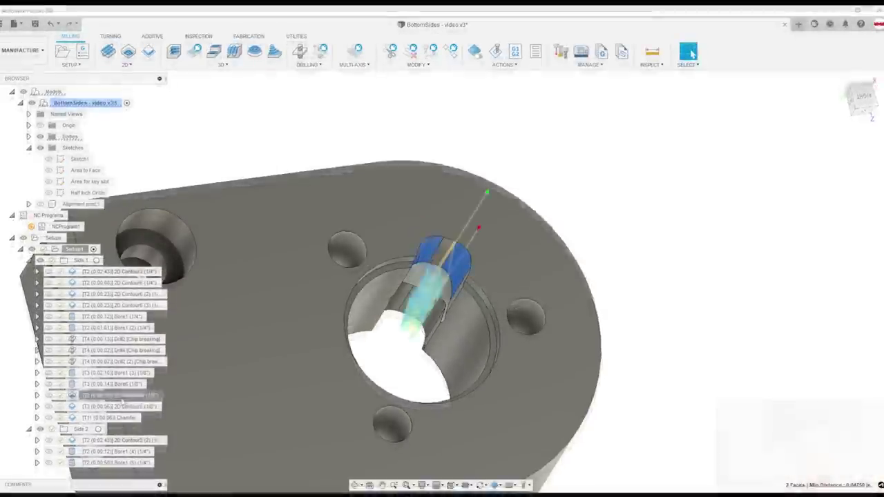
Open the 2D Adaptive2 operation and review its tool, surface speed and optimal load settings.
{"action": "right_click", "coordinate": [122, 402]}
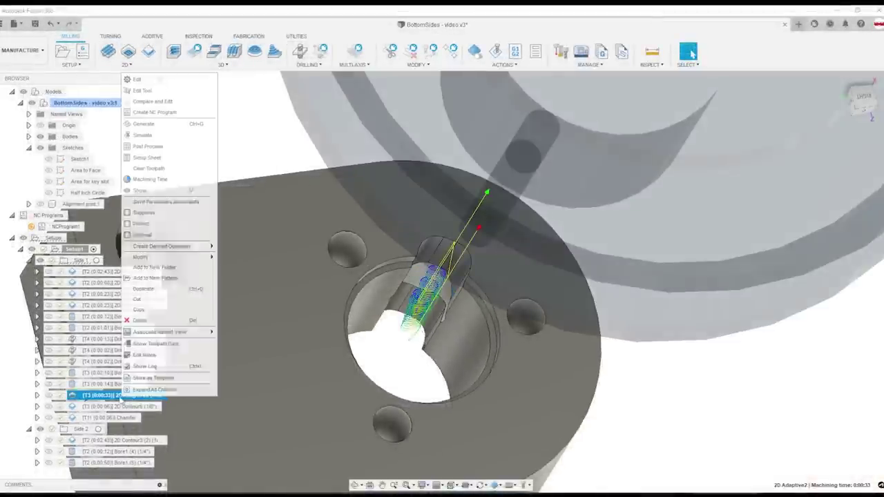
{"action": "left_click", "coordinate": [142, 80]}
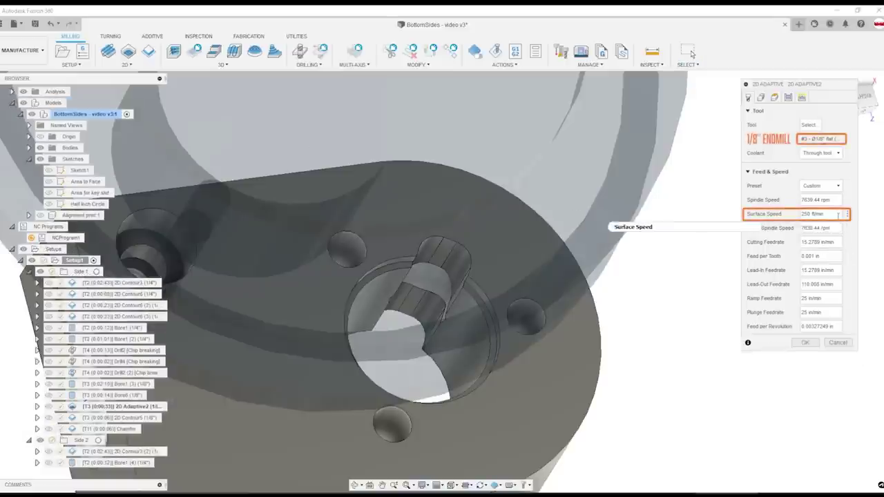
{"action": "left_click", "coordinate": [787, 97]}
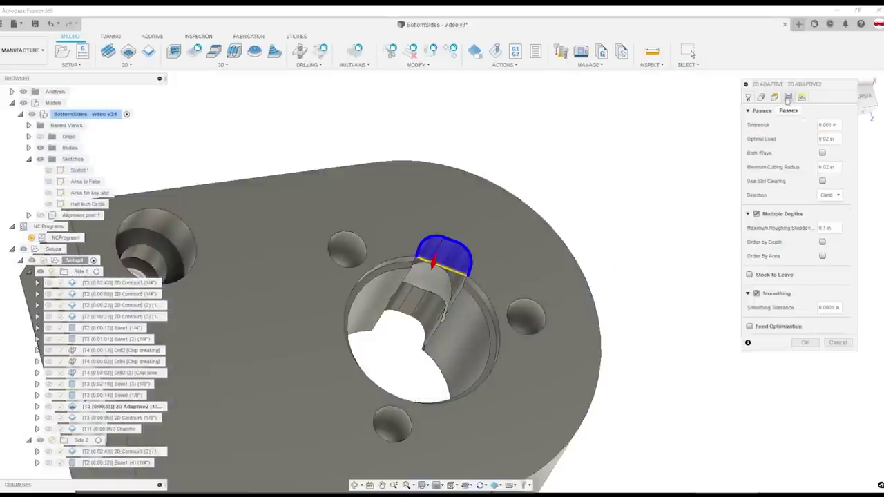
{"action": "left_click", "coordinate": [826, 139]}
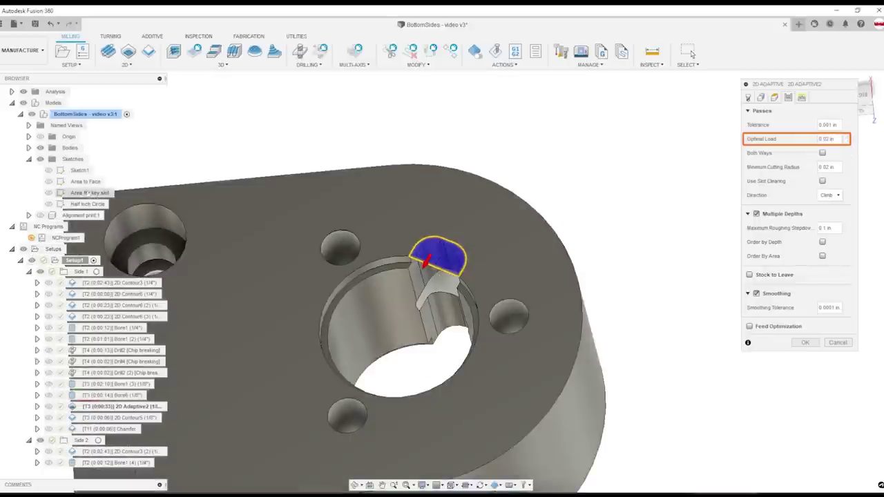
Review the adaptive operation's pocket and stock contour selections, briefly enabling rest machining to see its options before disabling it again.
{"action": "left_click", "coordinate": [760, 97]}
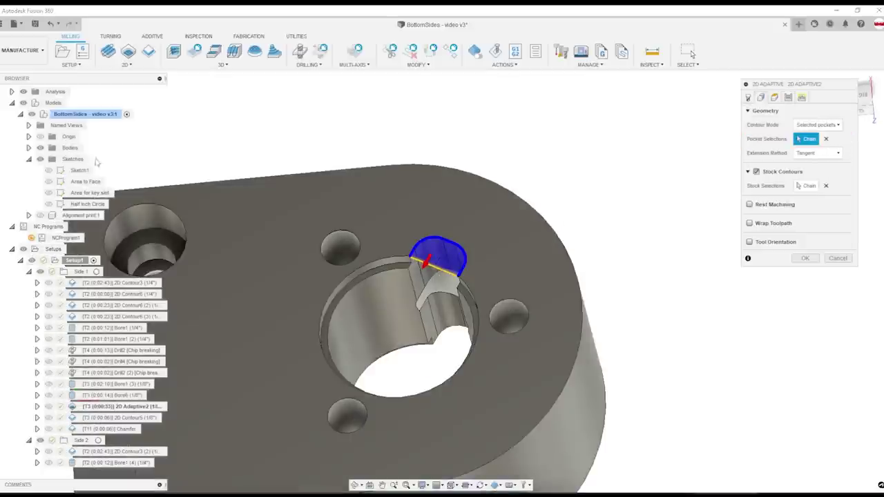
{"action": "scroll", "coordinate": [366, 264], "scroll_direction": "up", "scroll_amount": 5}
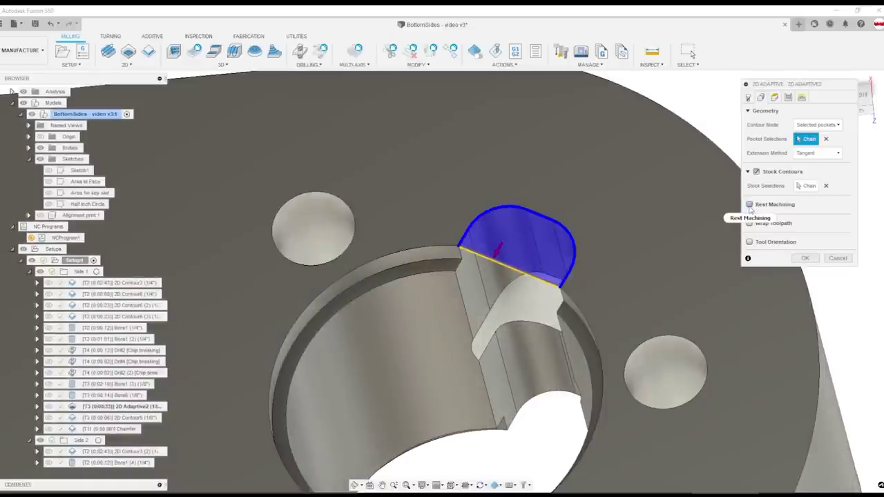
{"action": "left_click", "coordinate": [749, 205]}
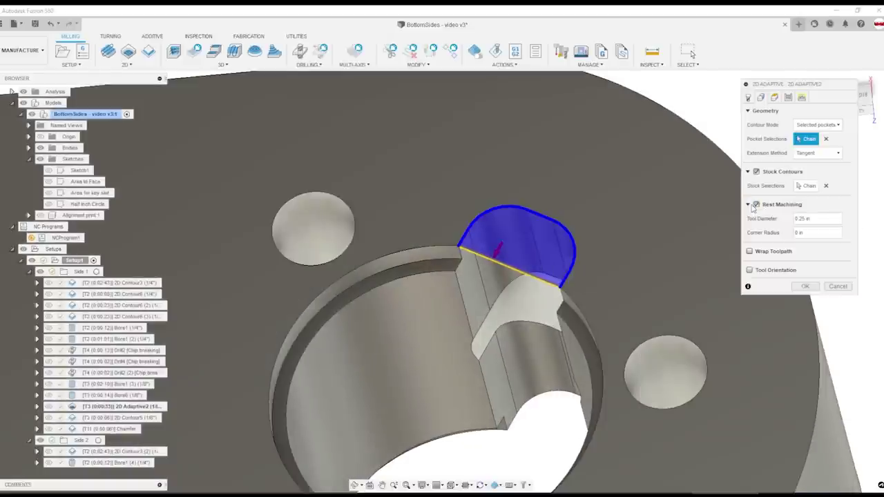
{"action": "left_click", "coordinate": [749, 204]}
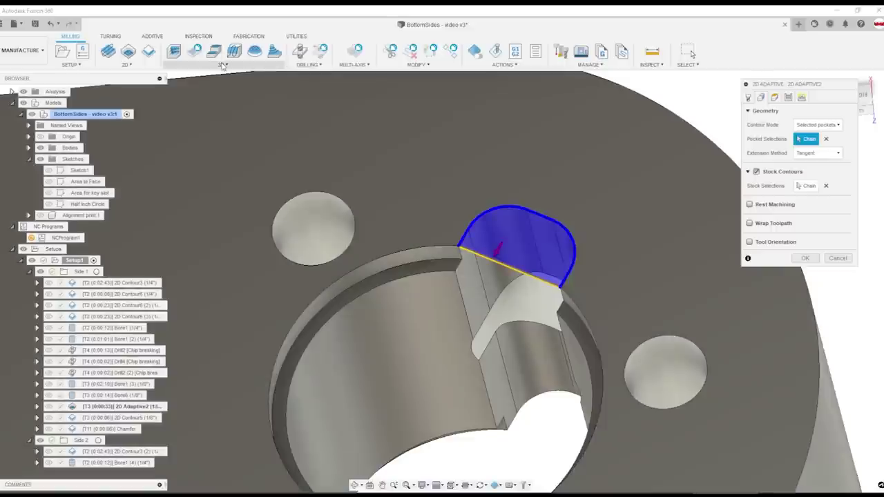
{"action": "left_click", "coordinate": [223, 64]}
{"action": "left_click", "coordinate": [223, 65]}
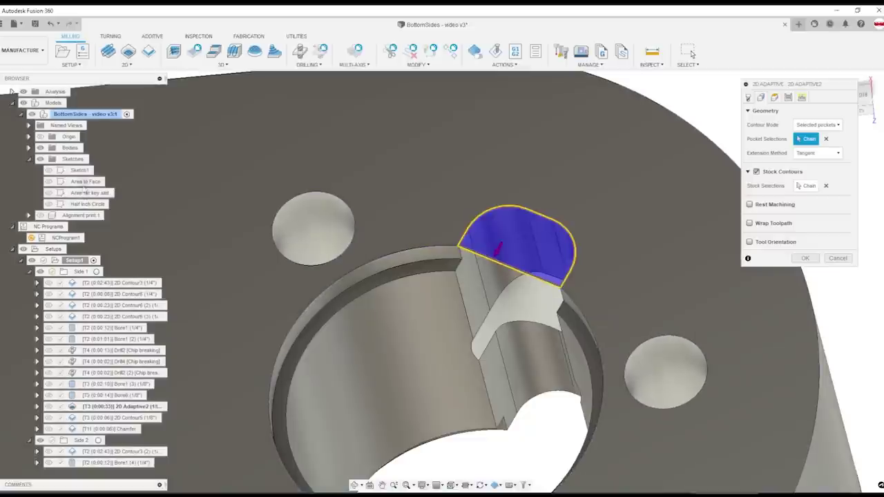
Show the toolpath of the 2D Contour5 operation in the key slot.
{"action": "left_click", "coordinate": [111, 407]}
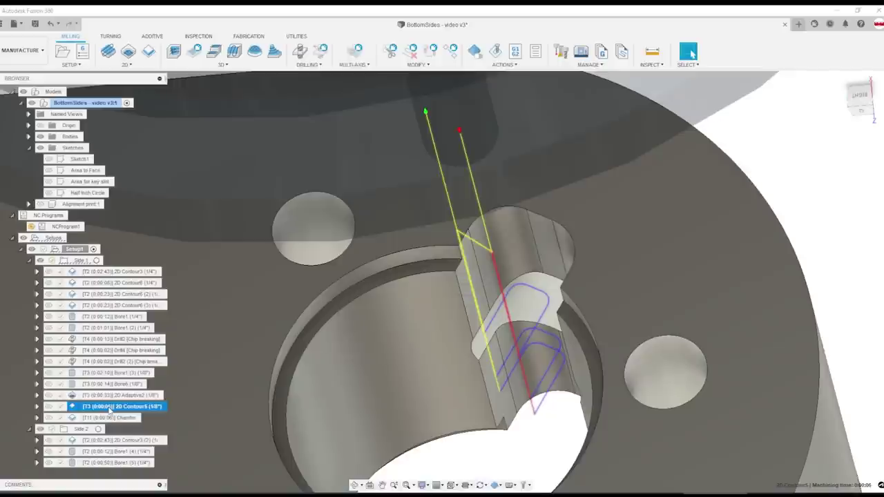
Show the toolpaths of the Side 1 Chamfer operation and the Side 2 2D Contour15 operation on the part.
{"action": "left_click", "coordinate": [110, 417]}
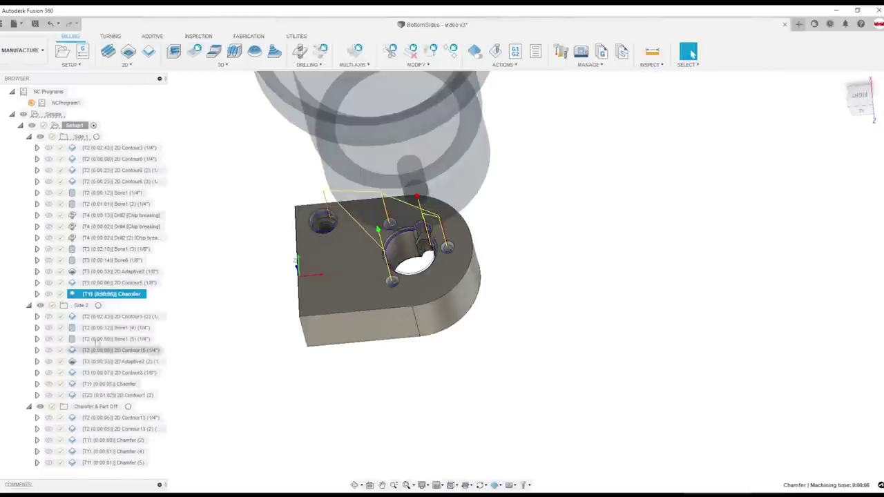
{"action": "left_click", "coordinate": [119, 350]}
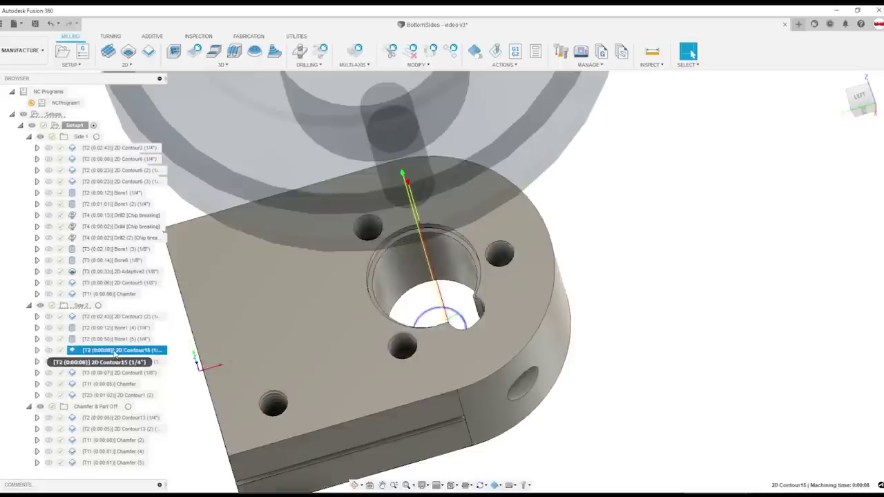
{"action": "left_click", "coordinate": [402, 273]}
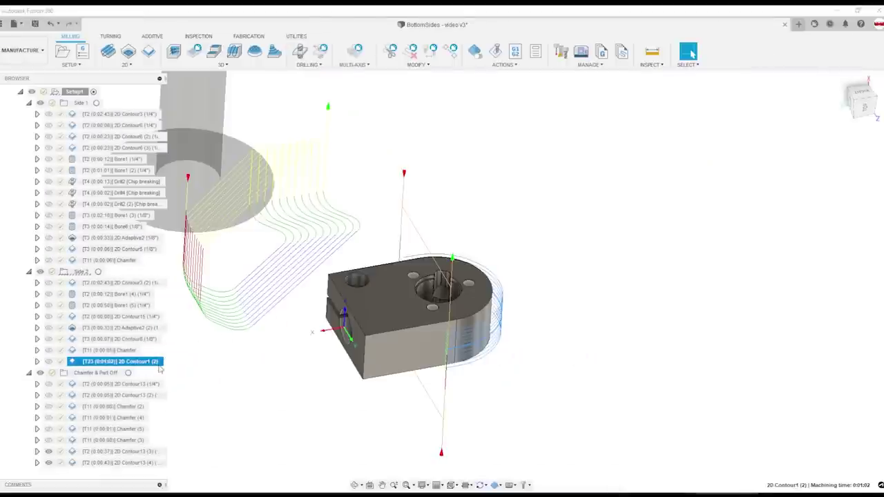
Open the 2D Contour1 (2) operation and review its spindle speed, surface speed, cutting feedrate and feed per tooth.
{"action": "right_click", "coordinate": [158, 363]}
{"action": "left_click", "coordinate": [172, 45]}
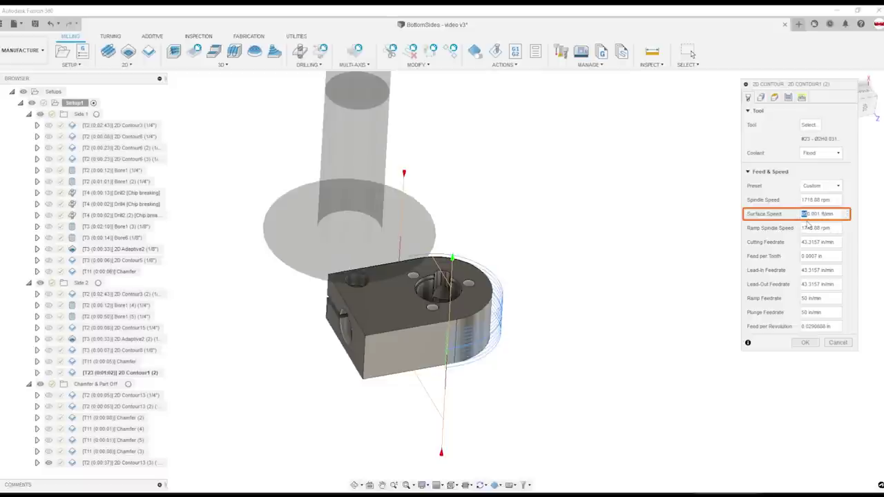
{"action": "left_click", "coordinate": [810, 199]}
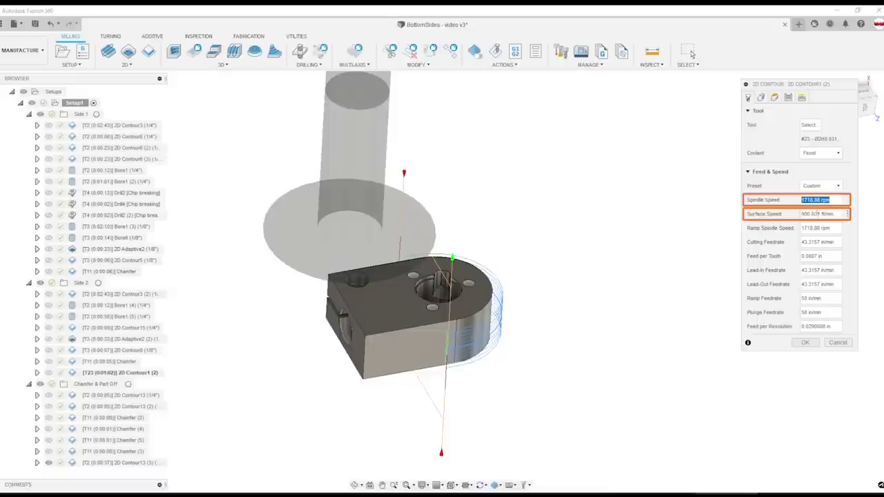
{"action": "left_click", "coordinate": [811, 256]}
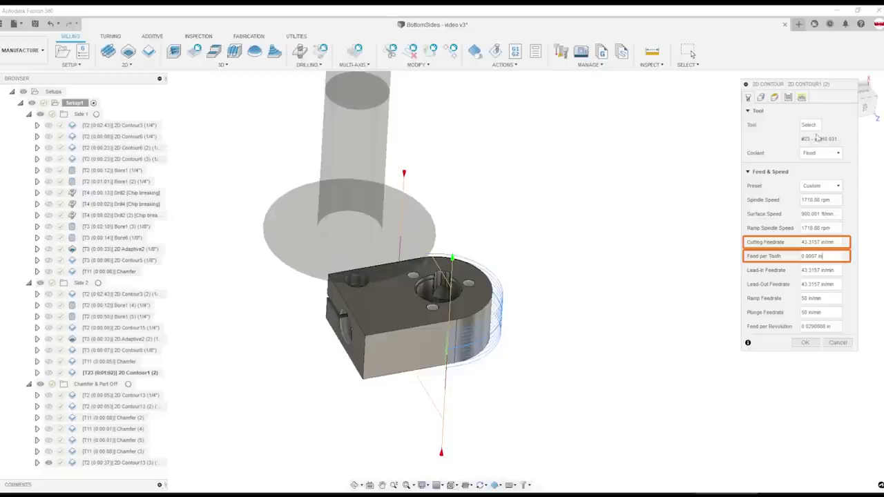
Review the tangential extension and linear lead-in distance of the 2D Contour1 (2) operation and accept its settings.
{"action": "left_click", "coordinate": [788, 98]}
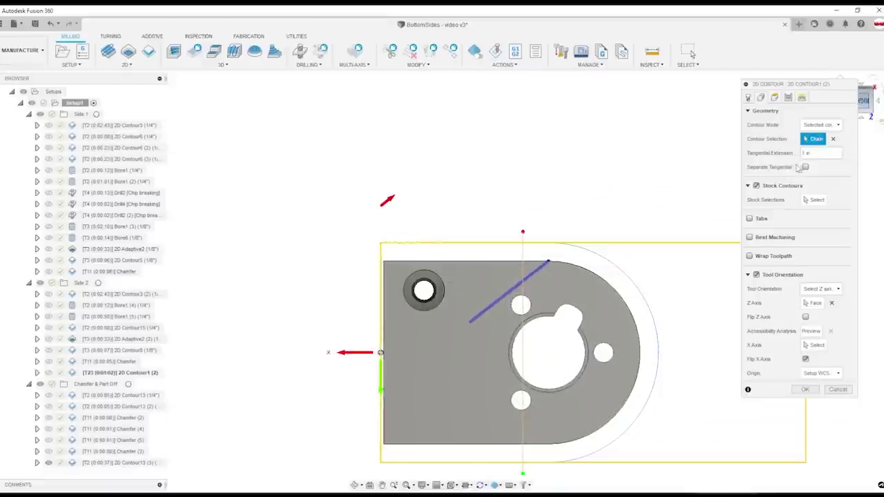
{"action": "left_click", "coordinate": [824, 152]}
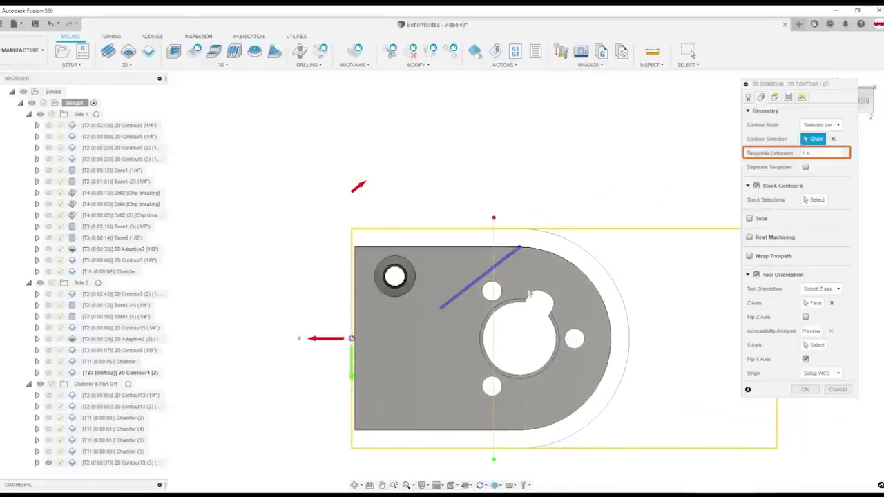
{"action": "left_click", "coordinate": [802, 97]}
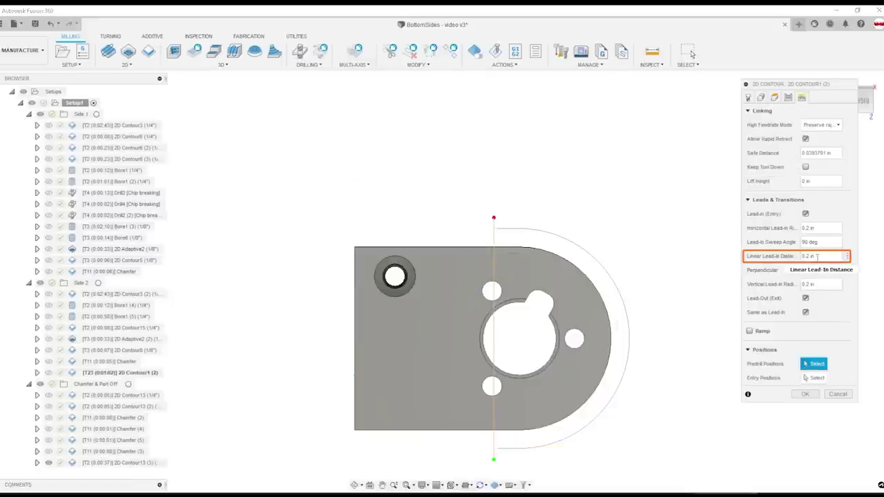
{"action": "left_click", "coordinate": [805, 394]}
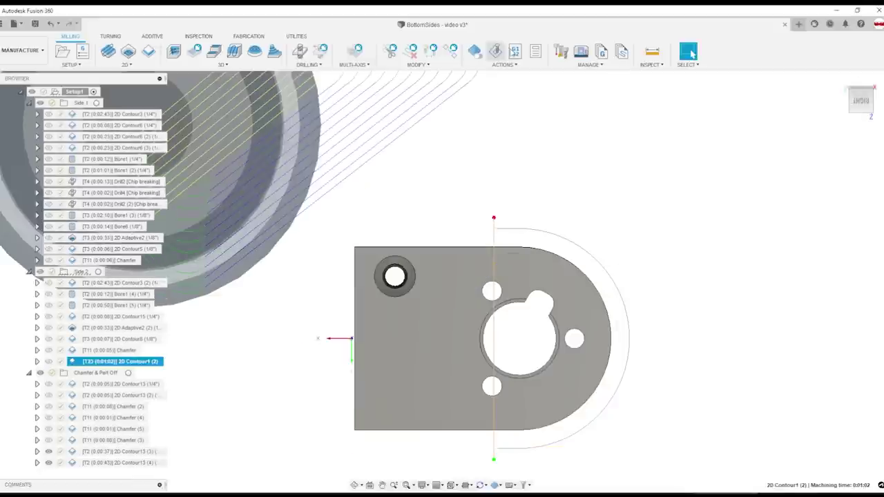
Start a simulation of the 2D Contour1 (2) operation and examine its information.
{"action": "left_click", "coordinate": [496, 52]}
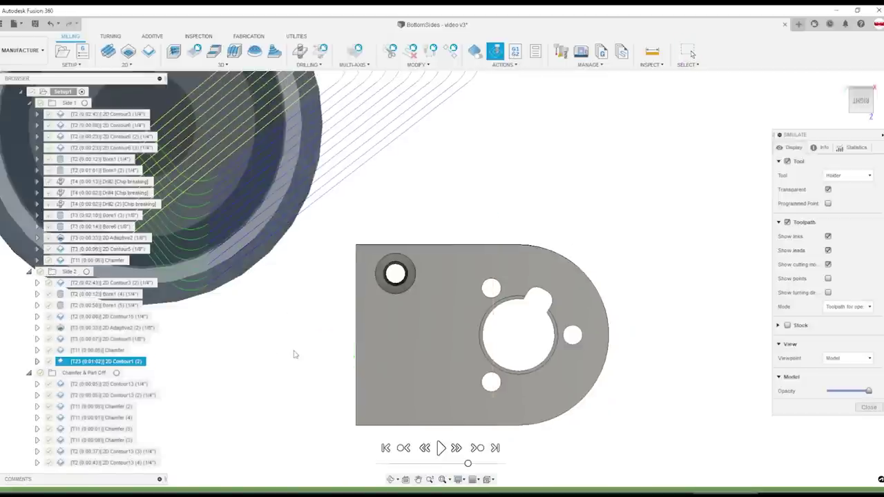
{"action": "left_click", "coordinate": [822, 147]}
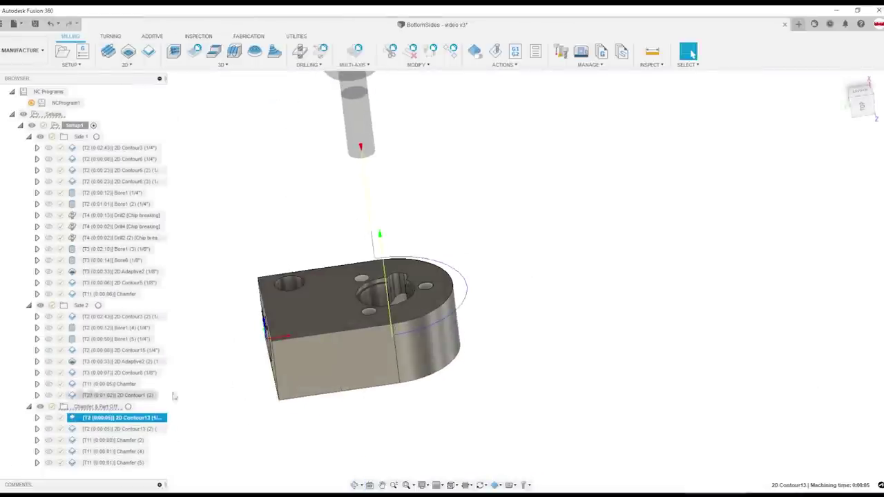
Toggle the 2D Contour13 (3) toolpath off and on, then show the 2D Contour13 (4) toolpath alongside it in the bottom view.
{"action": "scroll", "coordinate": [129, 411], "scroll_direction": "down", "scroll_amount": 1}
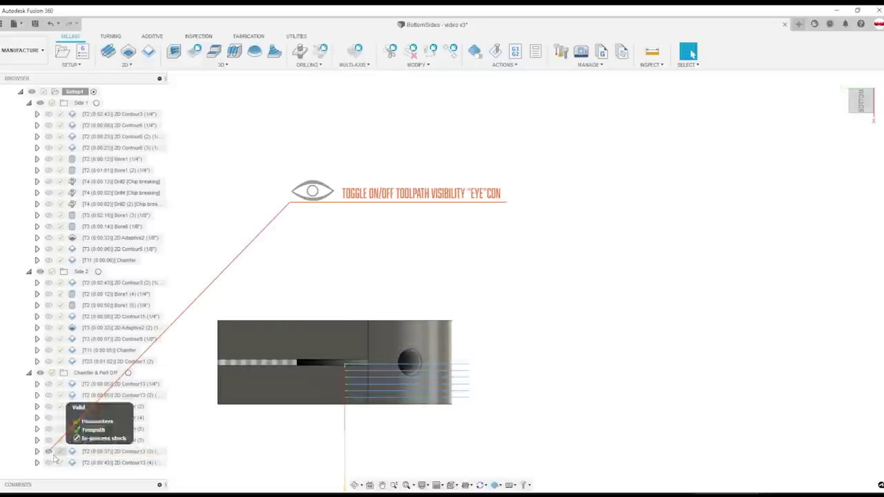
{"action": "left_click", "coordinate": [49, 452]}
{"action": "left_click", "coordinate": [49, 451]}
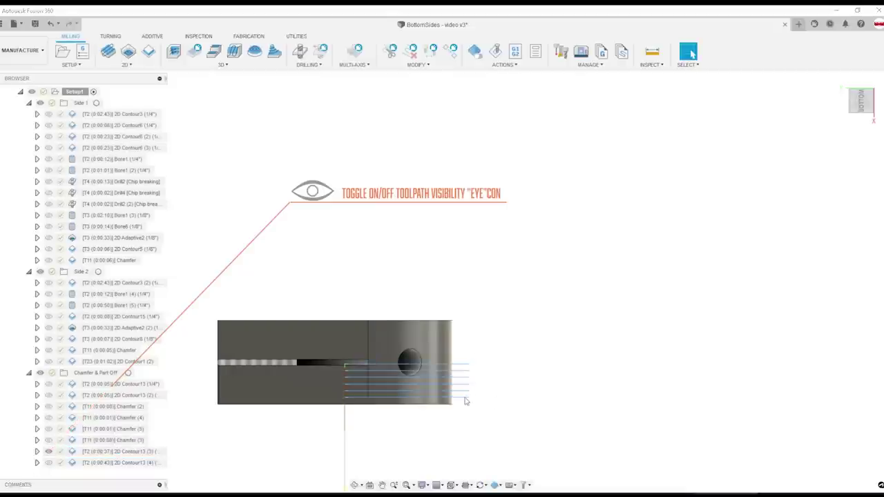
{"action": "mouse_move", "coordinate": [465, 402]}
{"action": "middle_mouse_down", "text": "shift"}
{"action": "mouse_move", "coordinate": [435, 245]}
{"action": "mouse_move", "coordinate": [448, 221]}
{"action": "mouse_move", "coordinate": [484, 229]}
{"action": "middle_mouse_up", "text": "shift"}
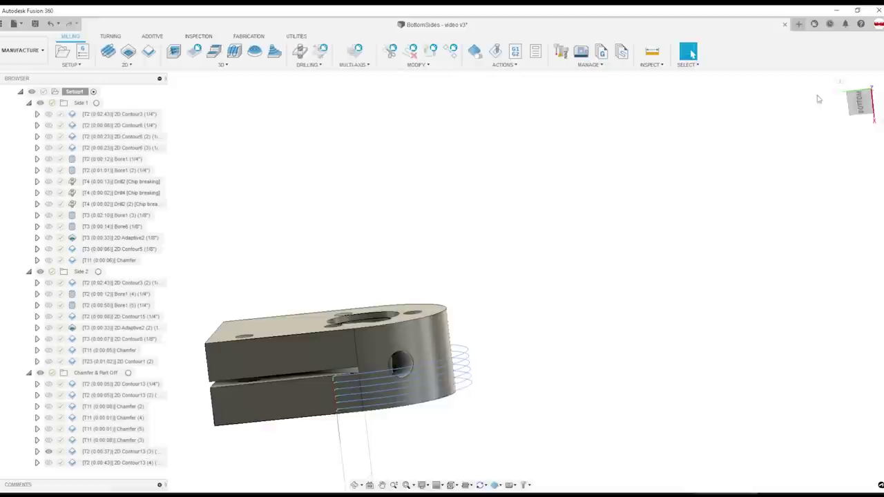
{"action": "left_click", "coordinate": [861, 102]}
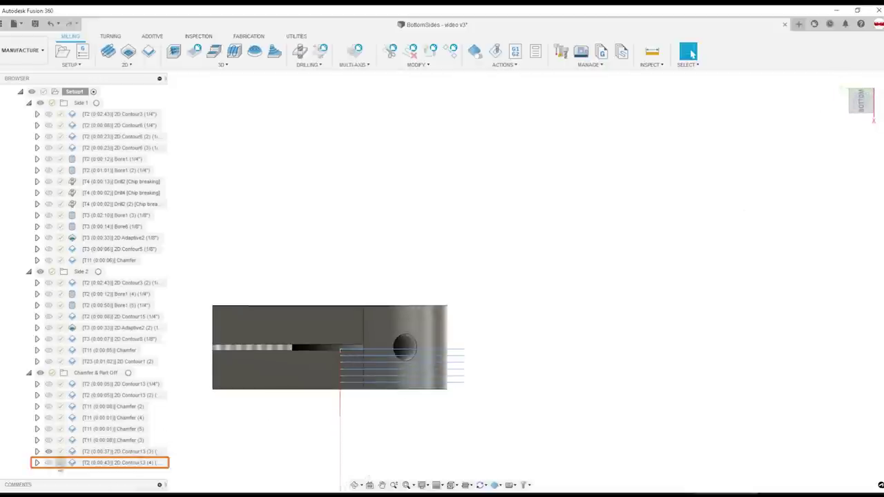
{"action": "left_click", "coordinate": [49, 462]}
{"action": "scroll", "coordinate": [428, 338], "scroll_direction": "up", "scroll_amount": 3}
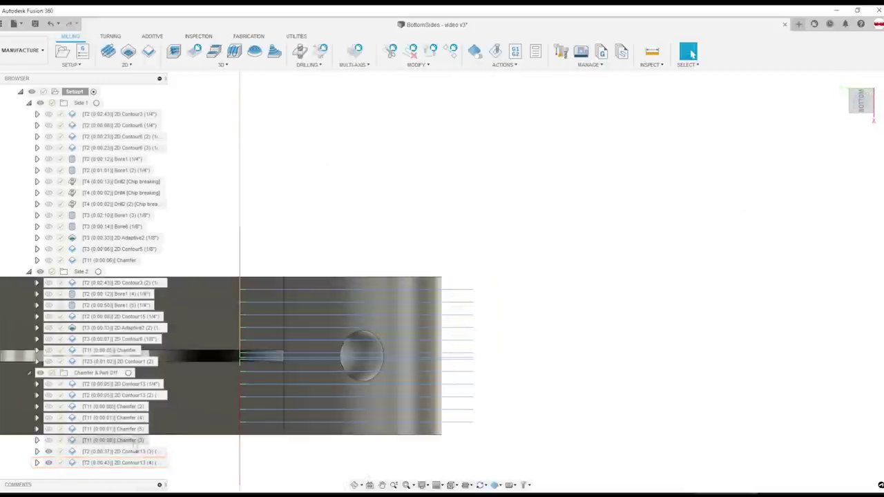
Set the bottom height offset of the 2D Contour13 (4) operation to -0.05 in from the model top.
{"action": "right_click", "coordinate": [131, 462]}
{"action": "left_click", "coordinate": [145, 148]}
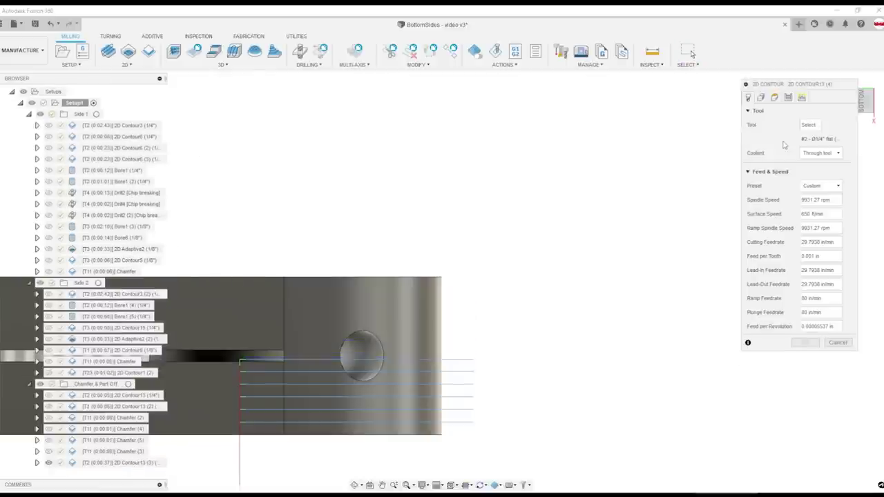
{"action": "left_click", "coordinate": [774, 97]}
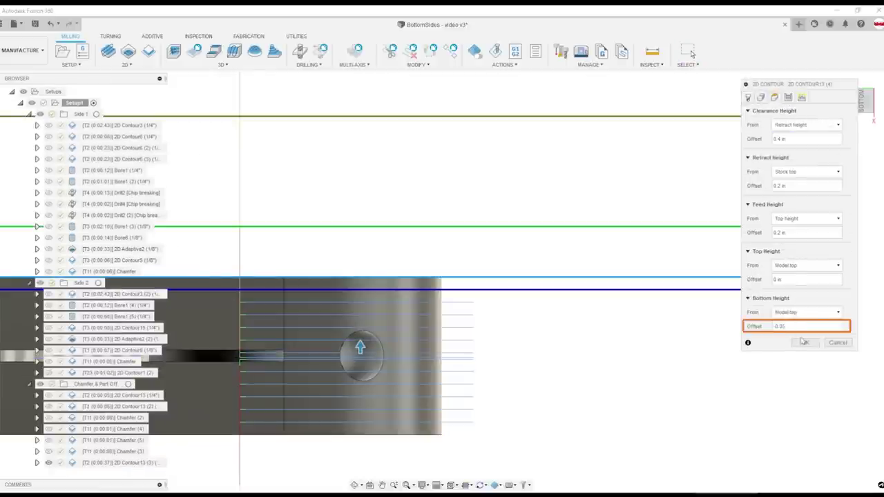
{"action": "left_click", "coordinate": [805, 344]}
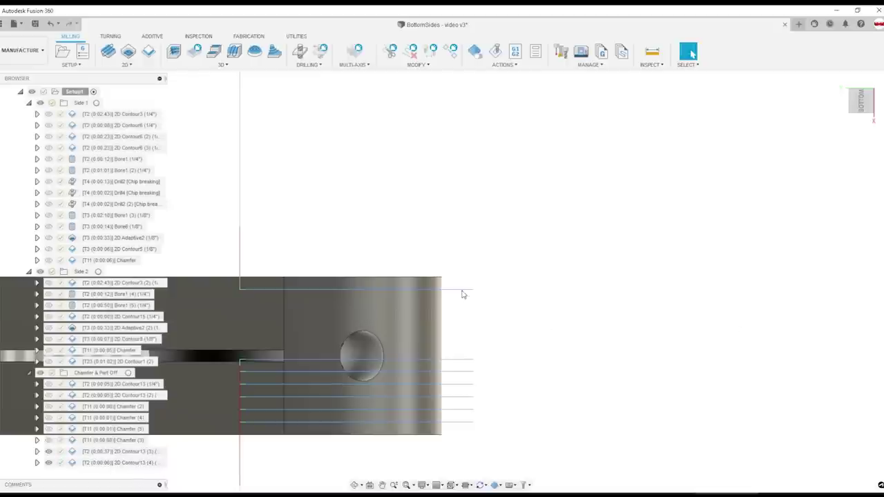
Try bottom height offsets of -0.25, -0.35, -0.312 and -0.325 in for the 2D Contour13 (4) operation against the opposite toolpath's depth.
{"action": "right_click", "coordinate": [141, 462]}
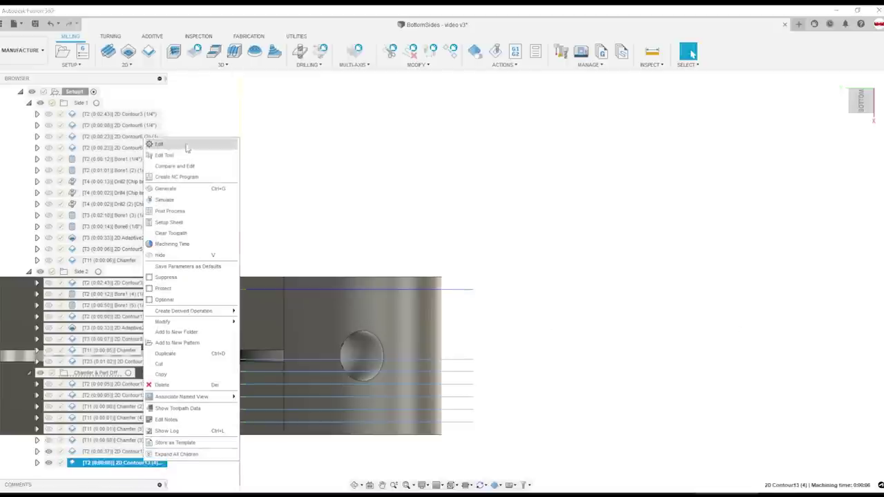
{"action": "left_click", "coordinate": [186, 146]}
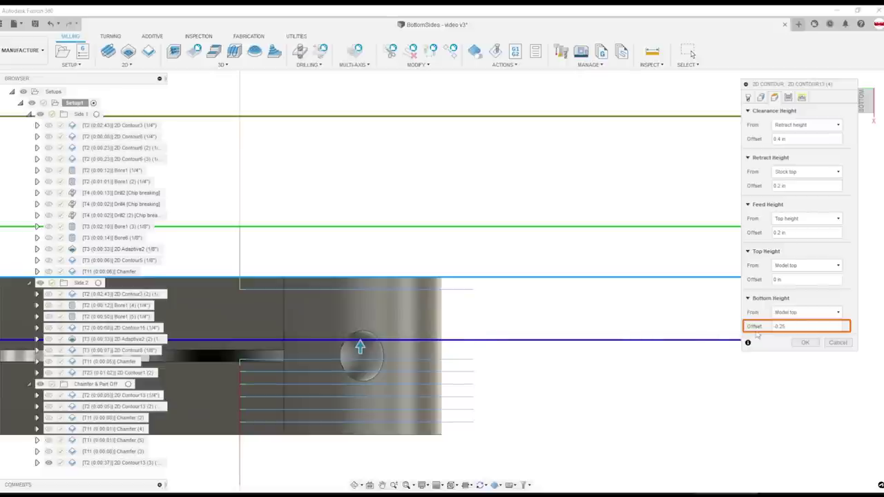
{"action": "key", "text": "BackSpace"}
{"action": "type", "text": "35"}
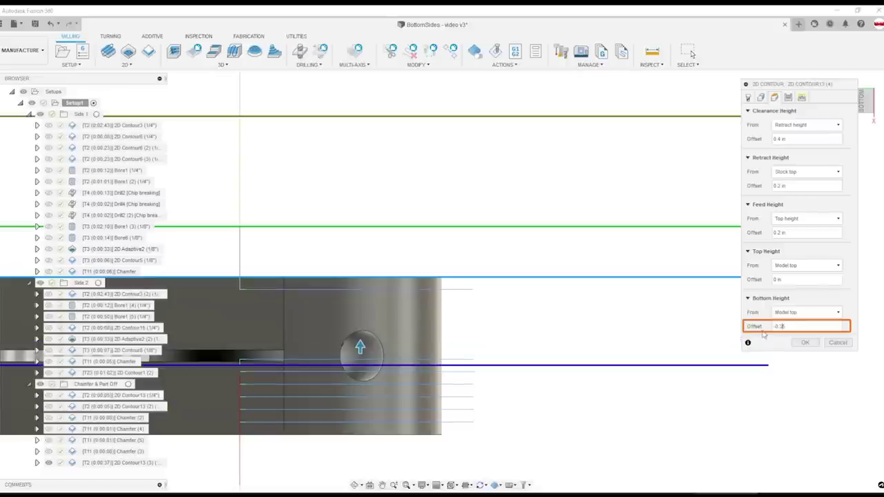
{"action": "type", "text": "12"}
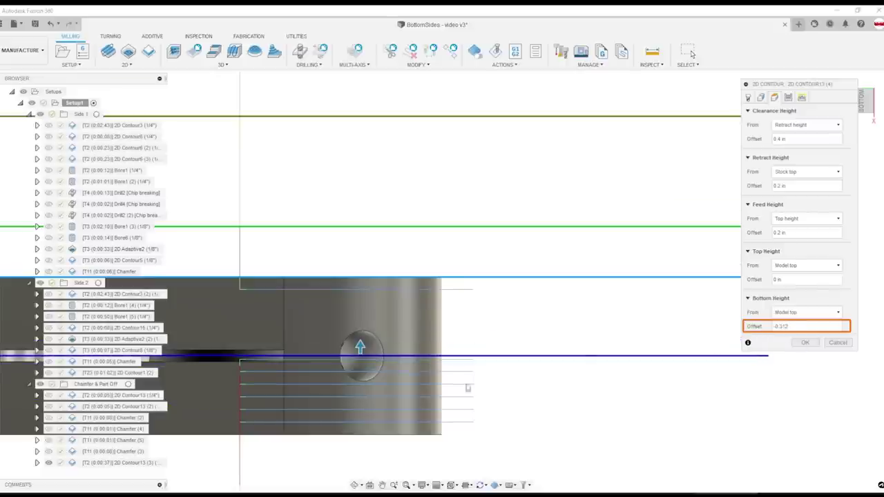
{"action": "scroll", "coordinate": [476, 350], "scroll_direction": "up", "scroll_amount": 5}
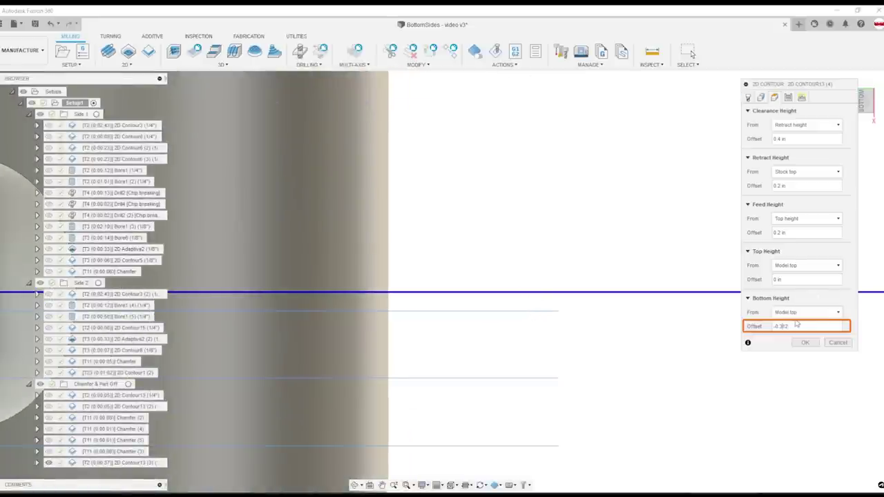
{"action": "type", "text": "25"}
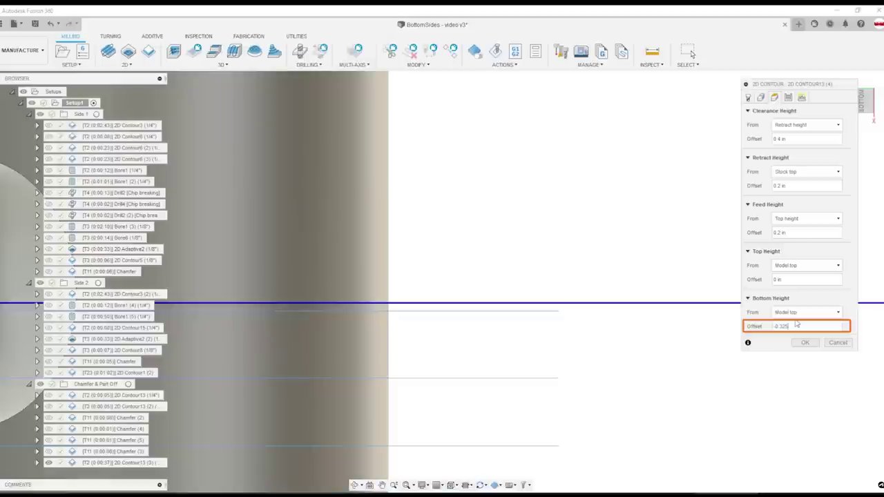
{"action": "key", "text": "BackSpace"}
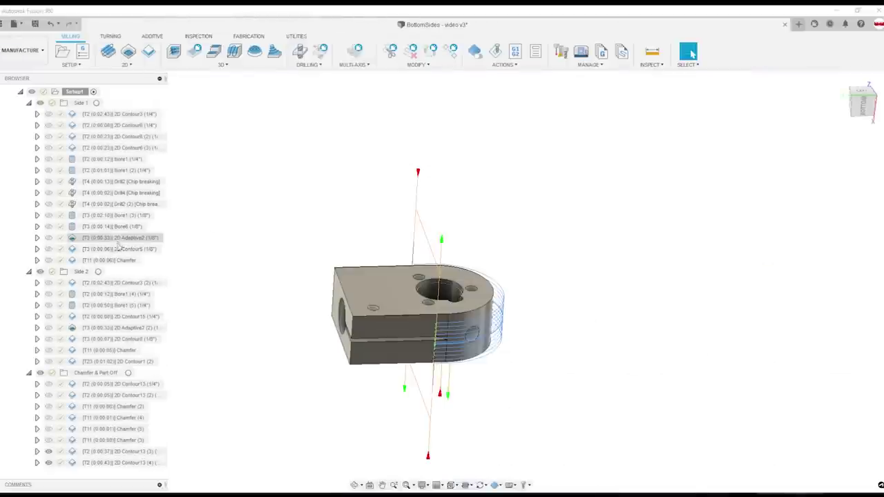
Show the 2D Contour5 toolpath on the part and open the 2D Contour3 operation of Side 1.
{"action": "left_click", "coordinate": [121, 249]}
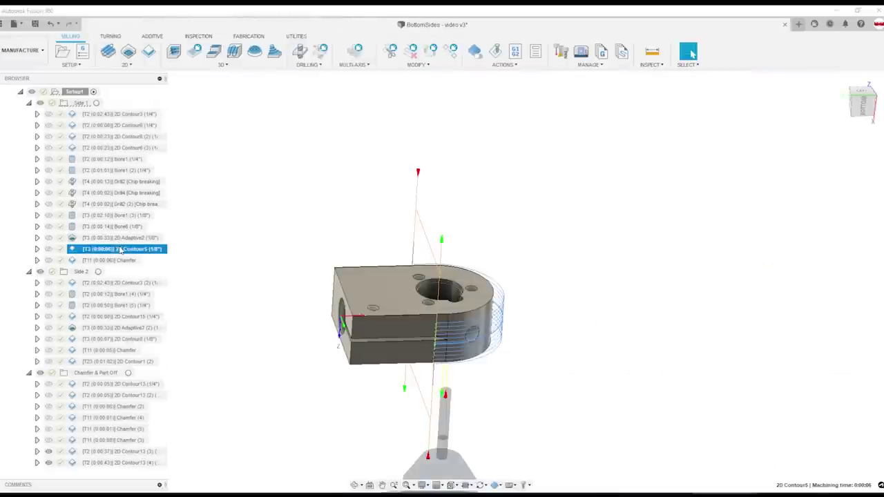
{"action": "middle_click_drag", "start_coordinate": [224, 183], "coordinate": [309, 230], "text": "shift"}
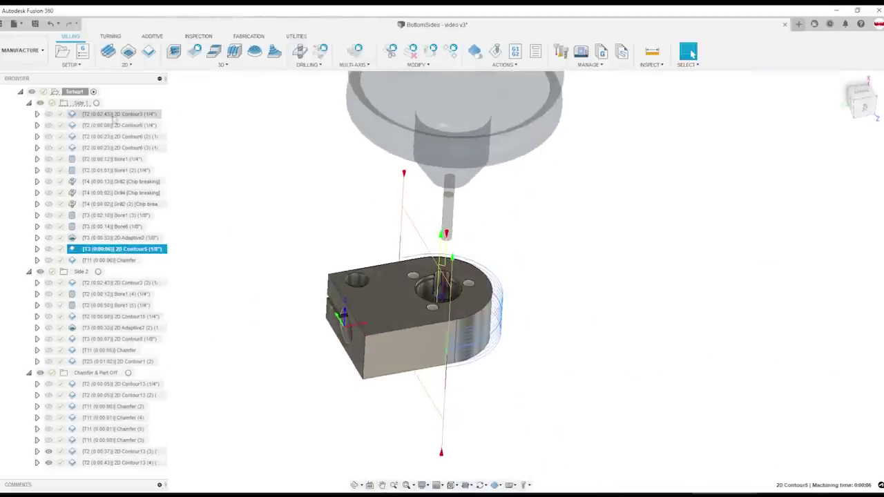
{"action": "double_click", "coordinate": [113, 114]}
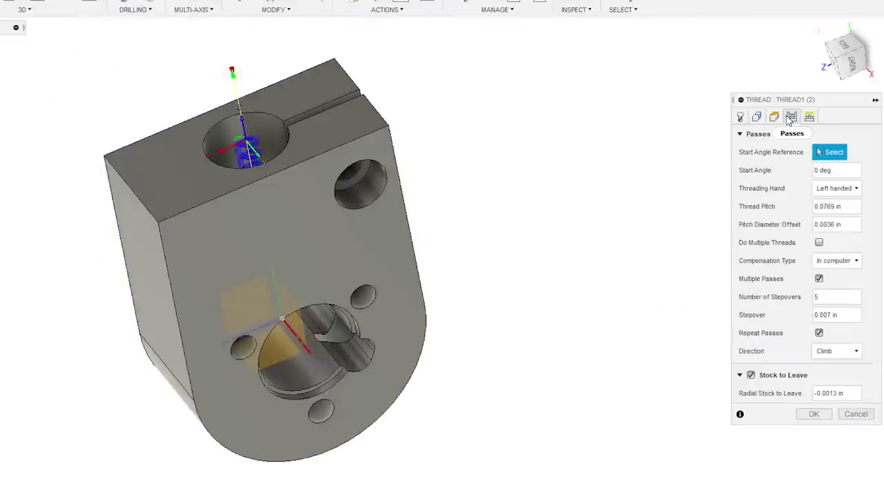
Switch the threading hand of the Thread1 (2) operation to right handed and back to left handed.
{"action": "left_click", "coordinate": [844, 189]}
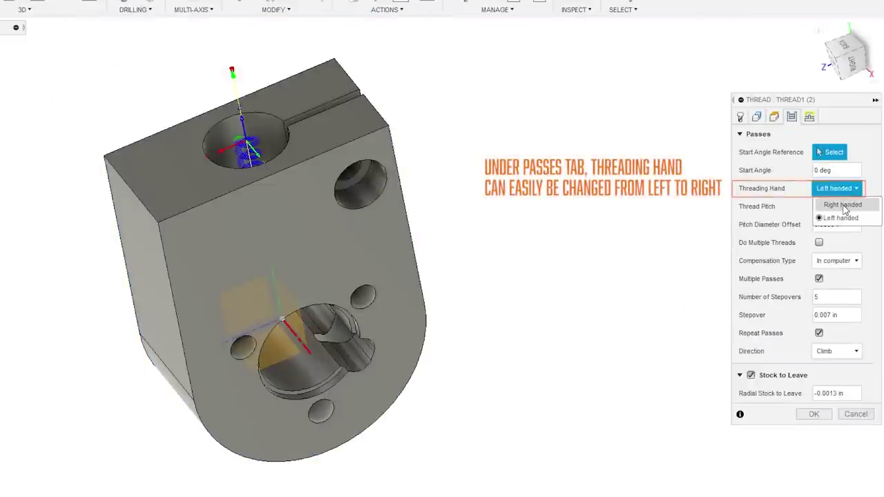
{"action": "left_click", "coordinate": [842, 205]}
{"action": "left_click", "coordinate": [835, 189]}
{"action": "left_click", "coordinate": [839, 217]}
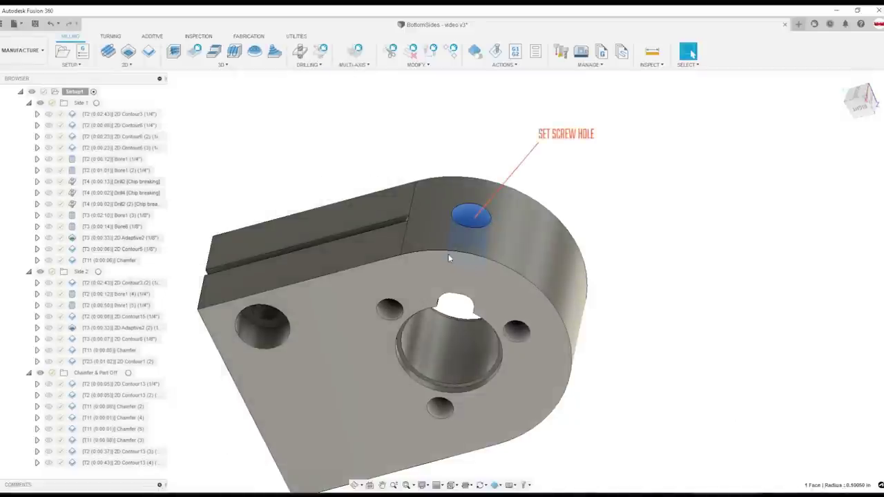
Switch from the Manufacture workspace to the Design workspace with the set screw hole in view.
{"action": "left_click", "coordinate": [21, 50]}
{"action": "left_click", "coordinate": [24, 71]}
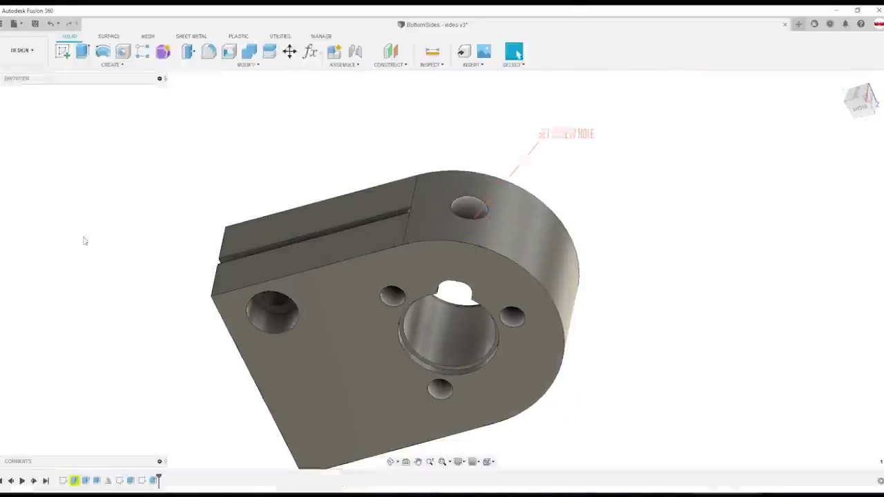